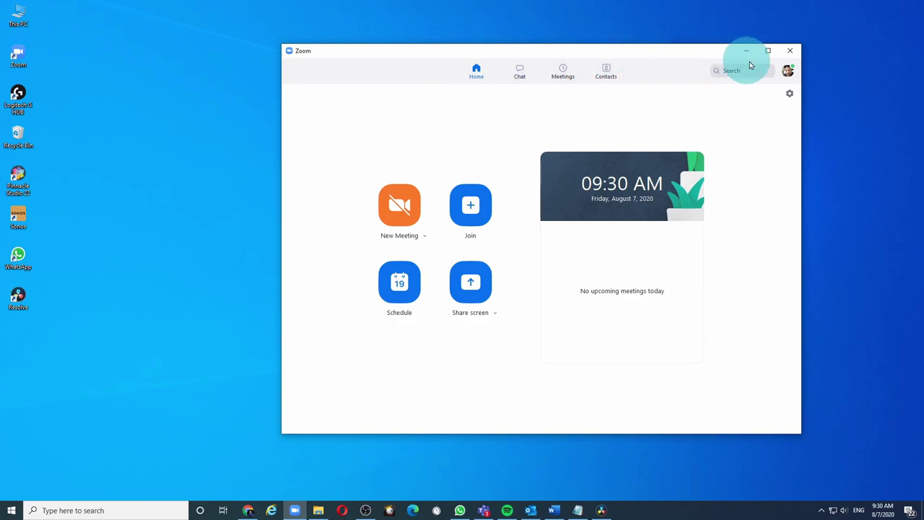
Run Check for Updates from the profile menu to confirm Zoom is current
click(789, 72)
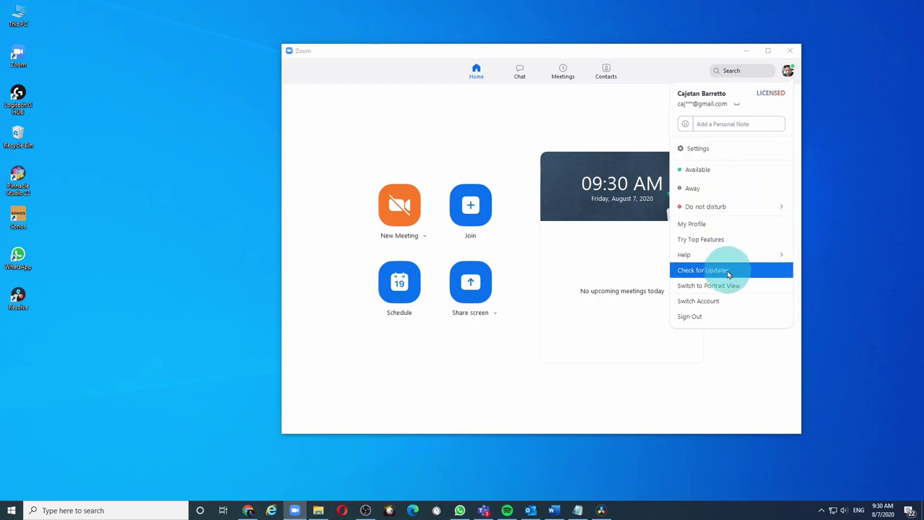
click(705, 273)
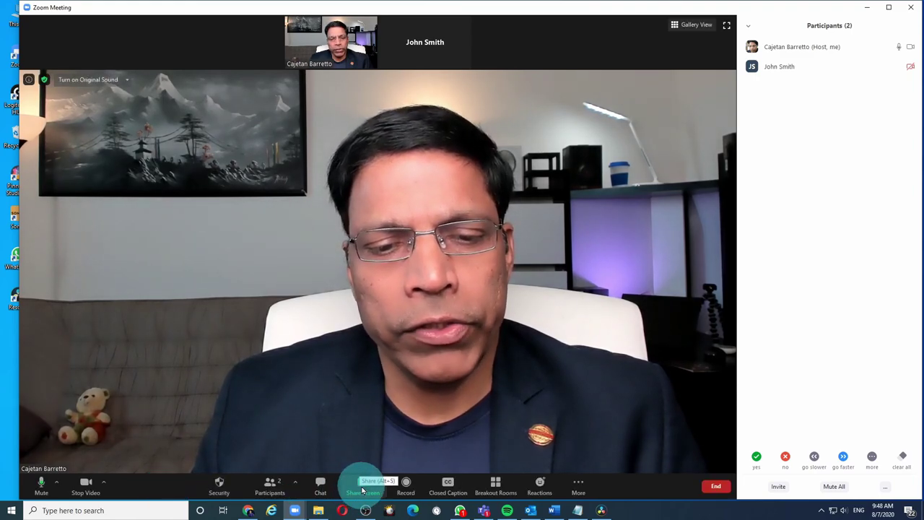
Share a blank whiteboard and draw two overlapping red rectangles on it
click(362, 490)
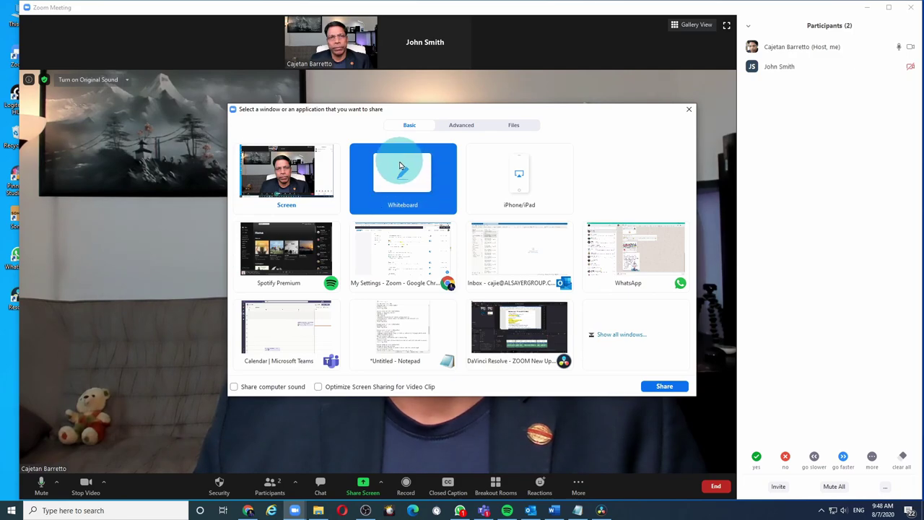
double_click(403, 166)
click(374, 54)
click(398, 93)
drag(531, 111, 673, 183)
drag(408, 155, 599, 260)
Add the red text 'MISSION & VISION' below the rectangles
click(348, 53)
click(540, 312)
text(MISSION & V)
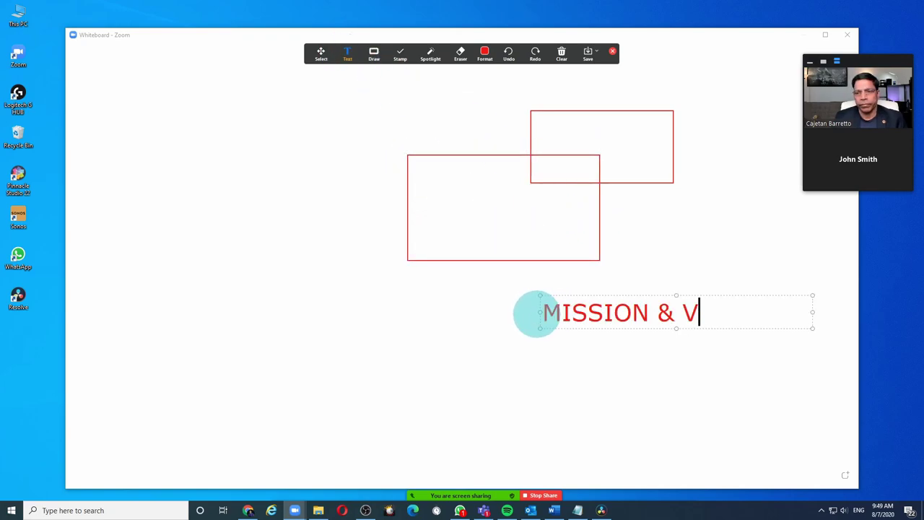
text(ISION)
click(472, 307)
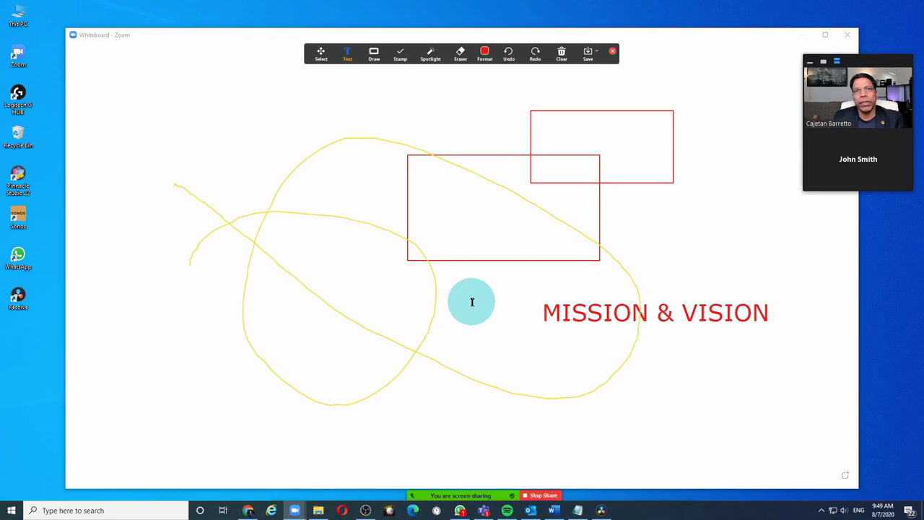
Use the Select tool to reveal each whiteboard annotation's author name
click(318, 58)
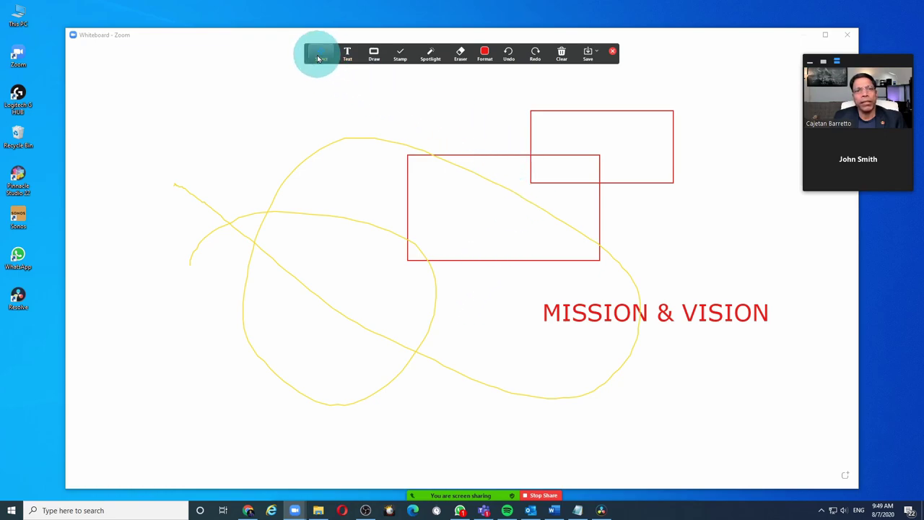
mouse_move(324, 144)
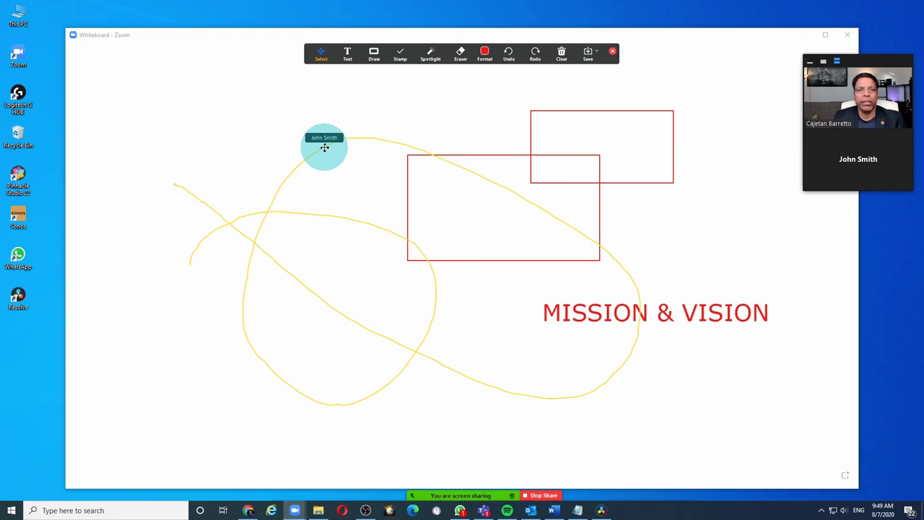
mouse_move(548, 111)
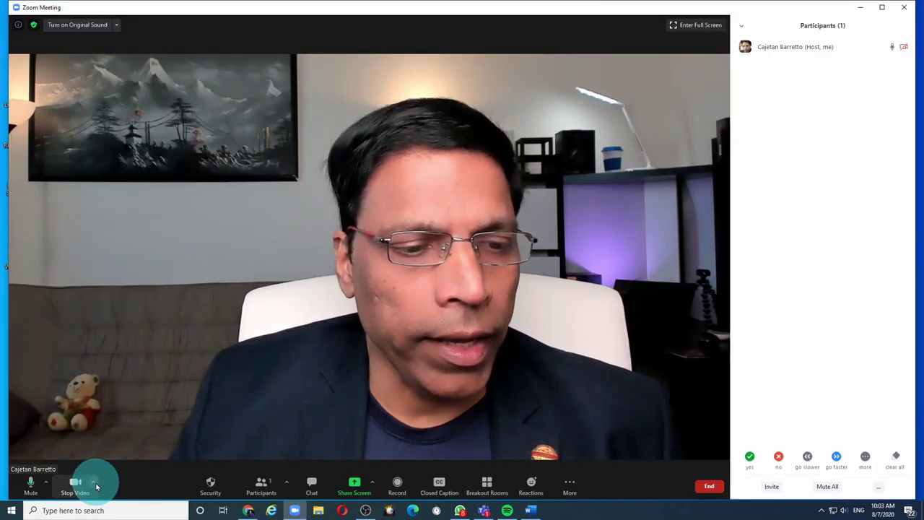
Open the video options menu beside Stop Video
click(96, 487)
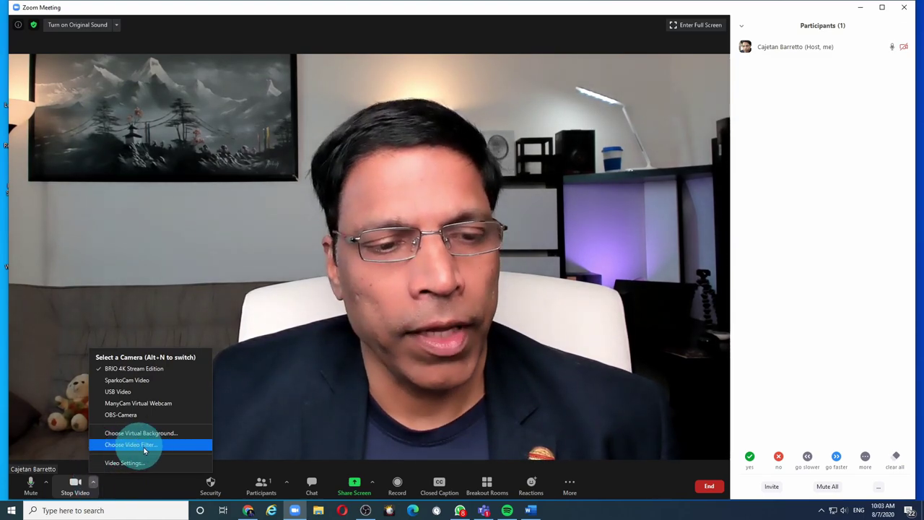
Open Video Filter, try Boost and others, then apply Analog Television
click(147, 450)
click(456, 312)
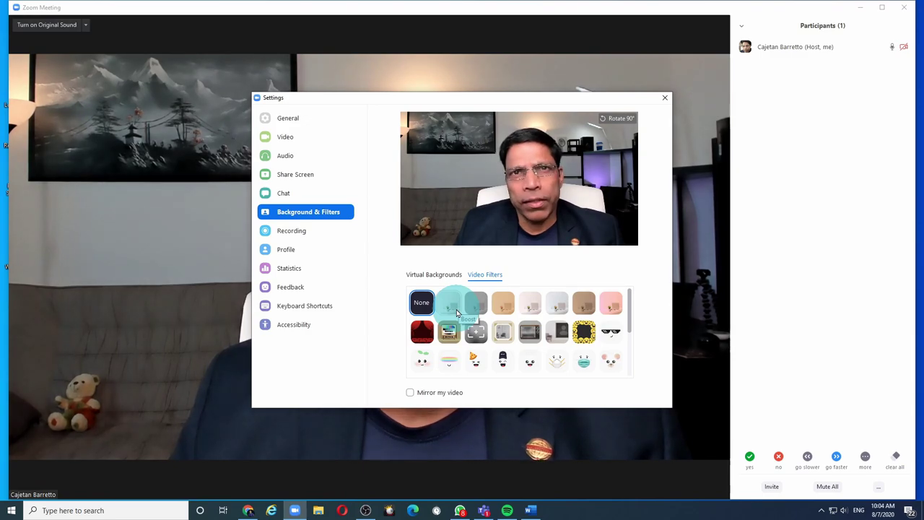
click(421, 327)
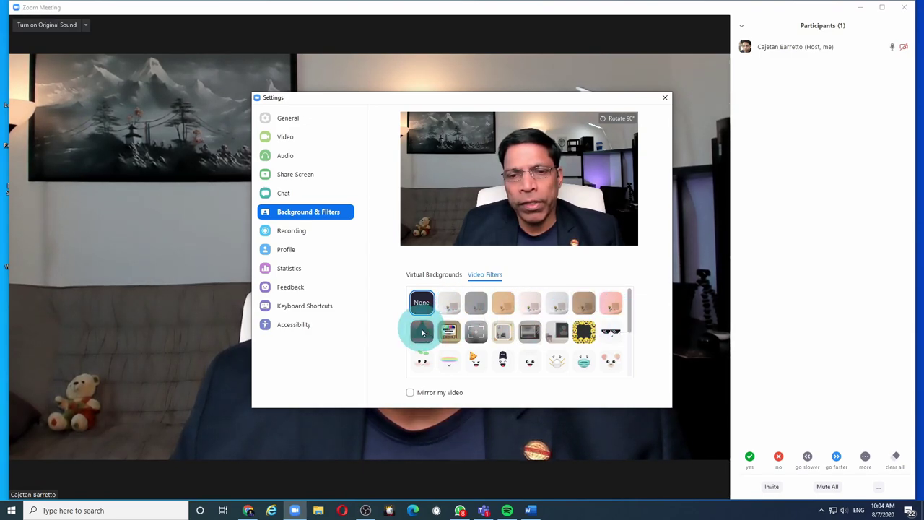
click(556, 333)
click(534, 332)
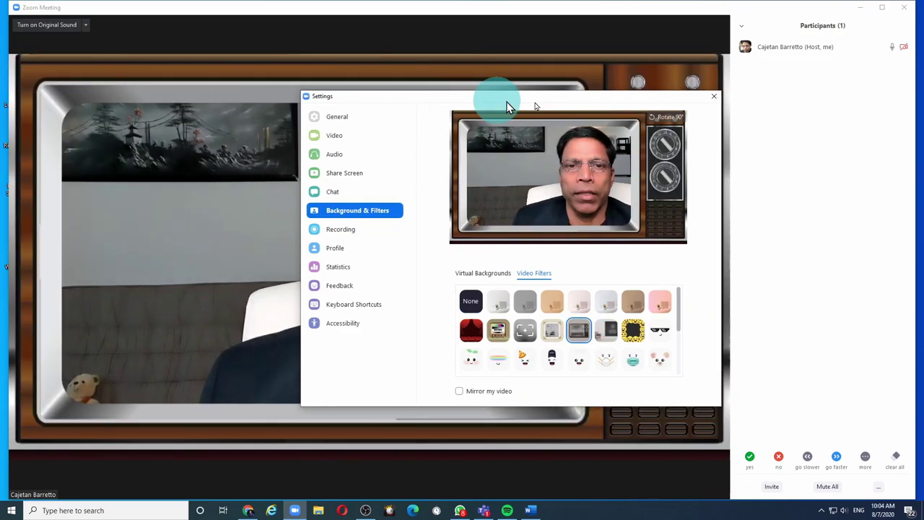
Try the Movember mustache filter, then set the video filter to None
drag(506, 103, 774, 330)
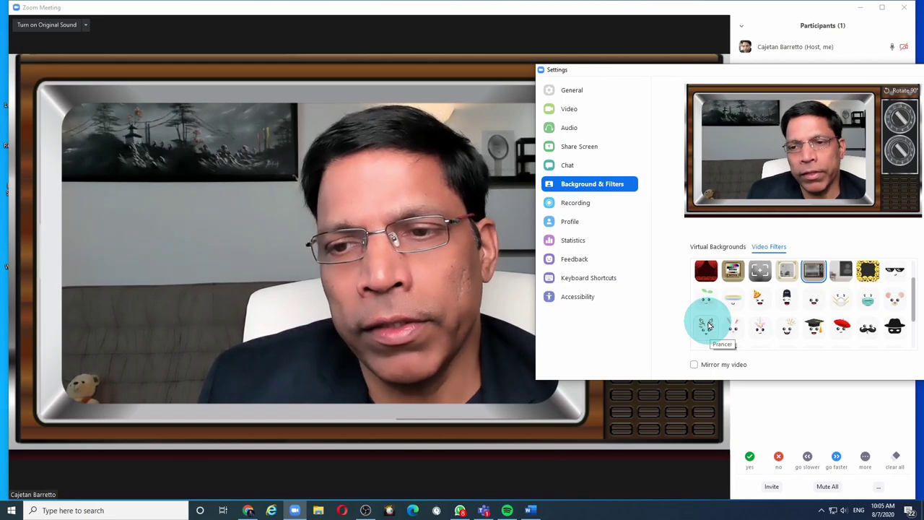
click(869, 328)
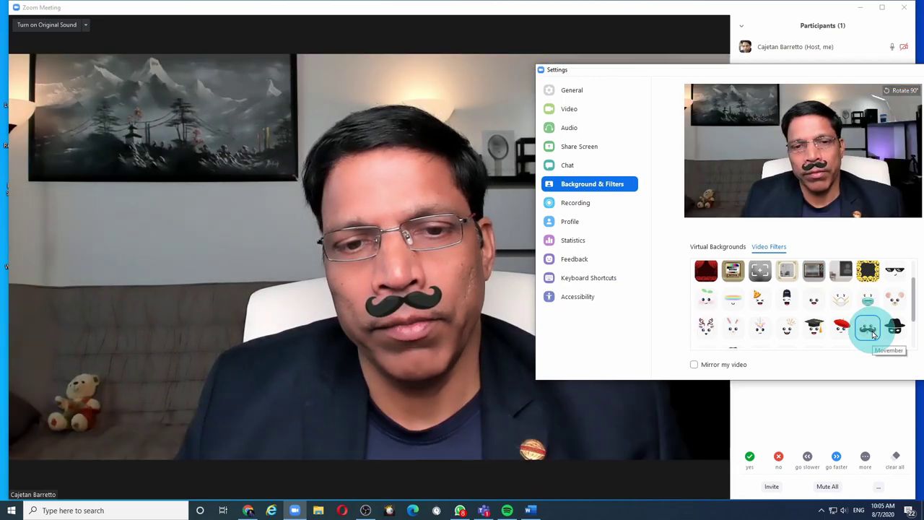
scroll(868, 330, up, 3)
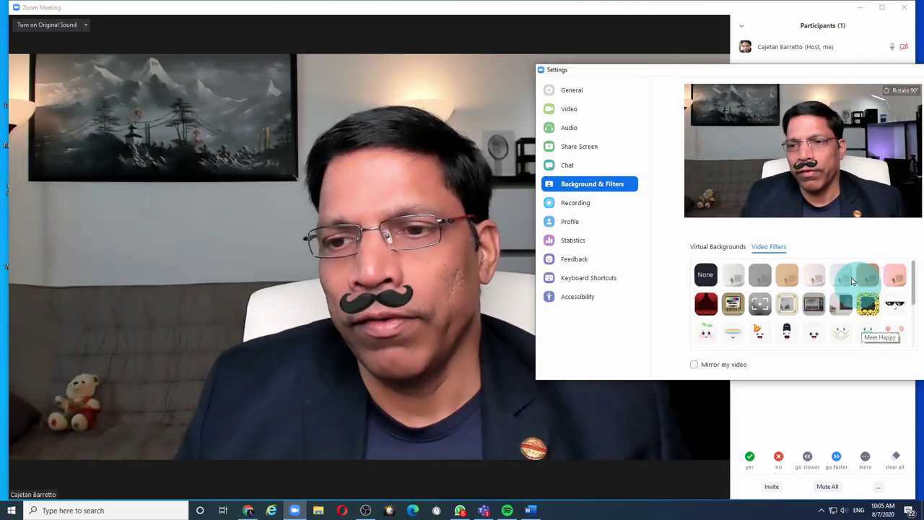
click(705, 277)
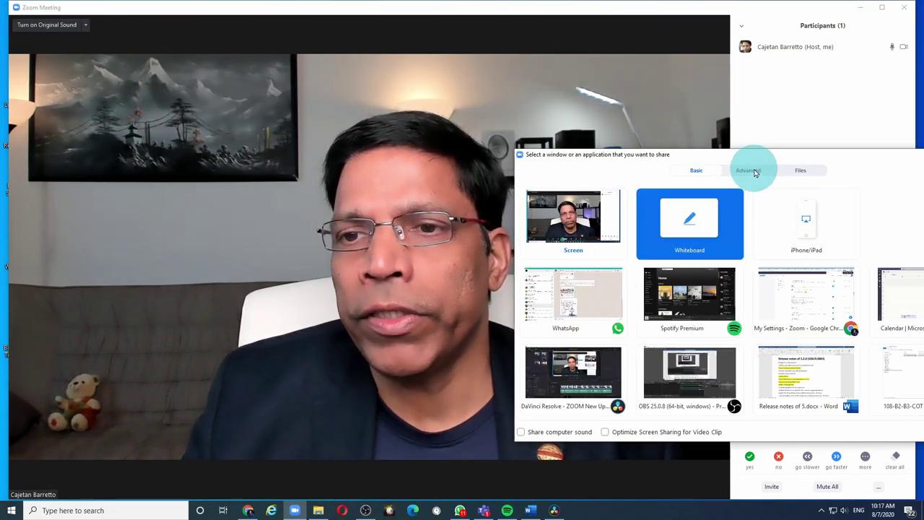
Share 'Base Camp Tips and Tricks - Ver2.pptx' from the Desktop as a PowerPoint virtual background
click(750, 174)
click(566, 232)
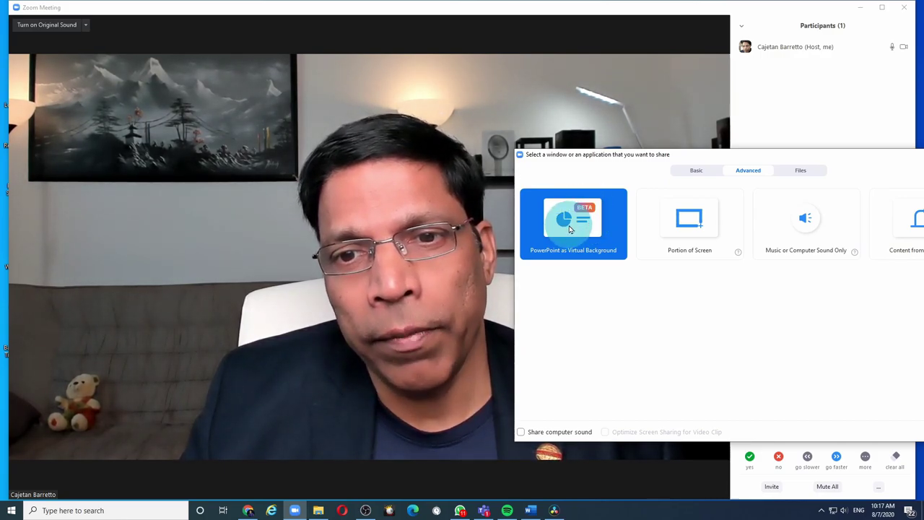
drag(679, 159, 619, 70)
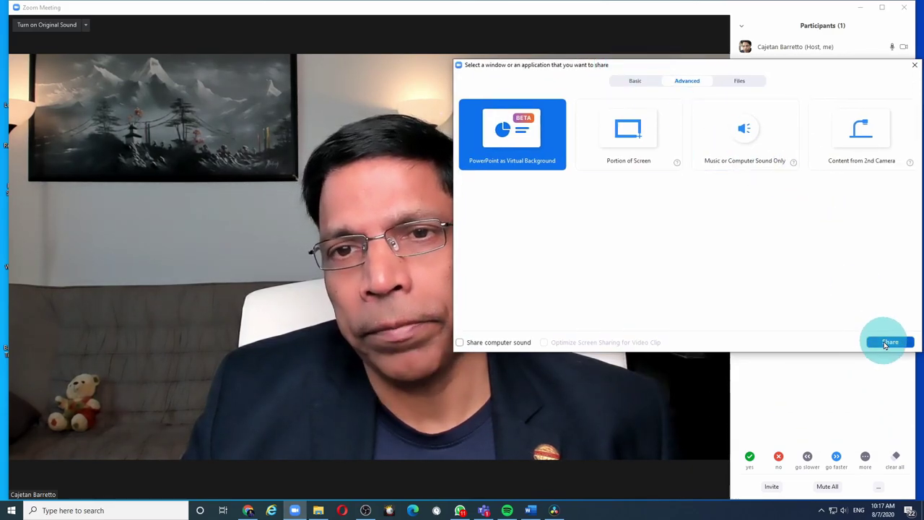
click(886, 344)
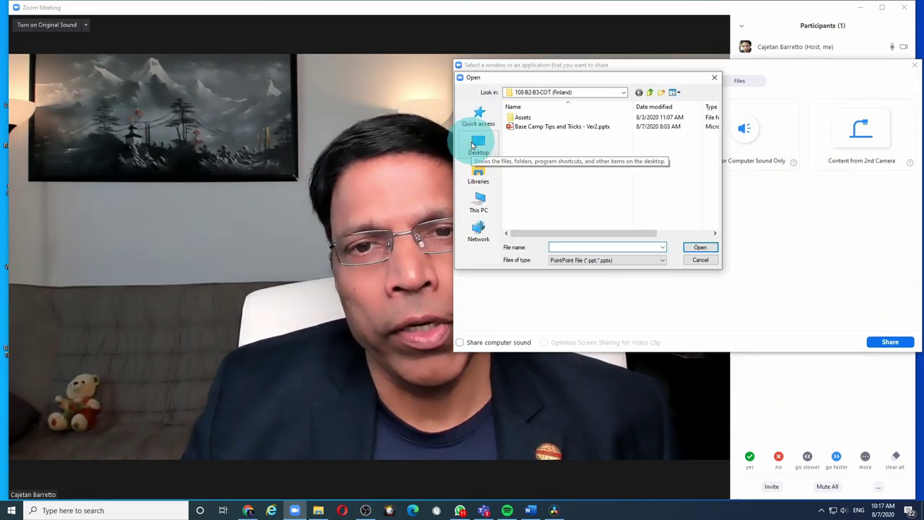
click(477, 144)
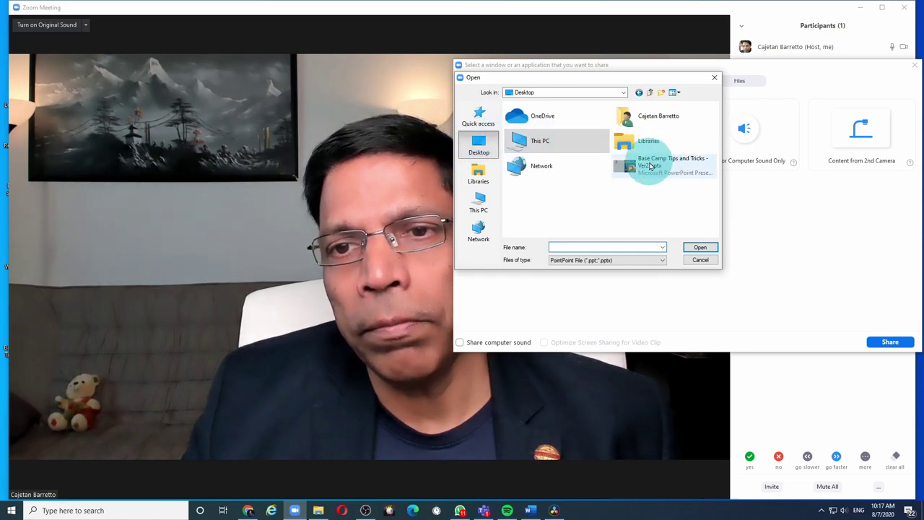
click(650, 166)
click(699, 249)
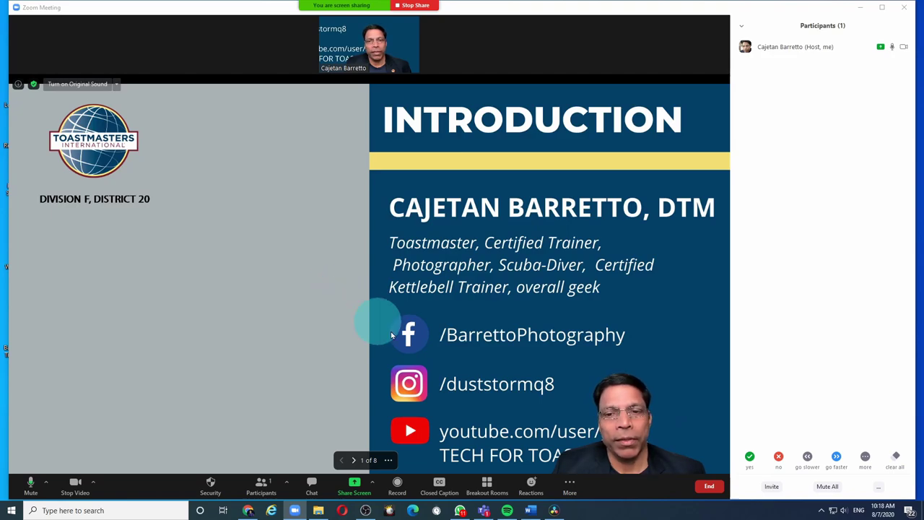
Move the presenter's video overlay to the slide's left side and enlarge it
click(659, 464)
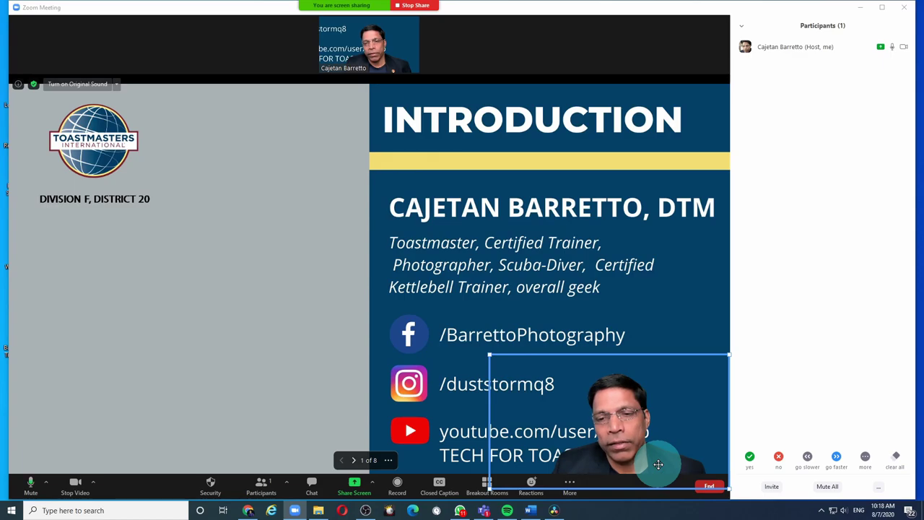
drag(659, 464, 200, 429)
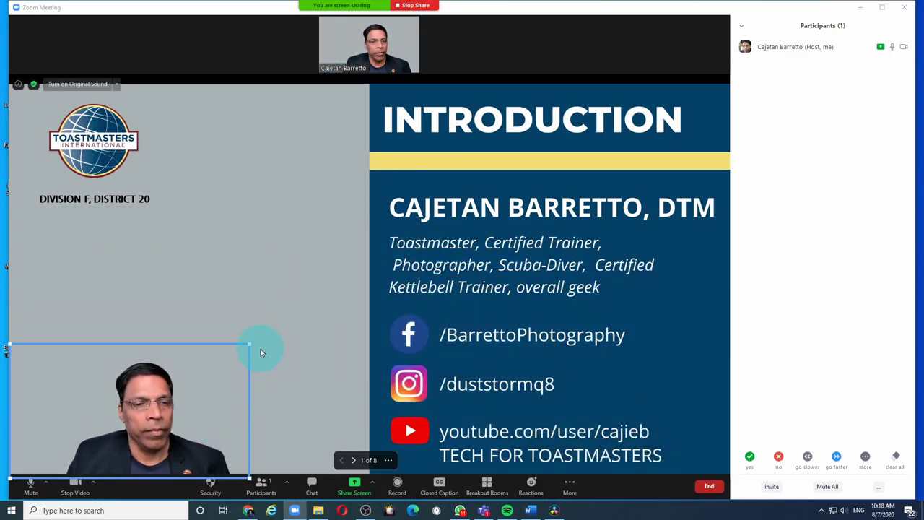
drag(249, 345, 330, 275)
drag(291, 305, 281, 282)
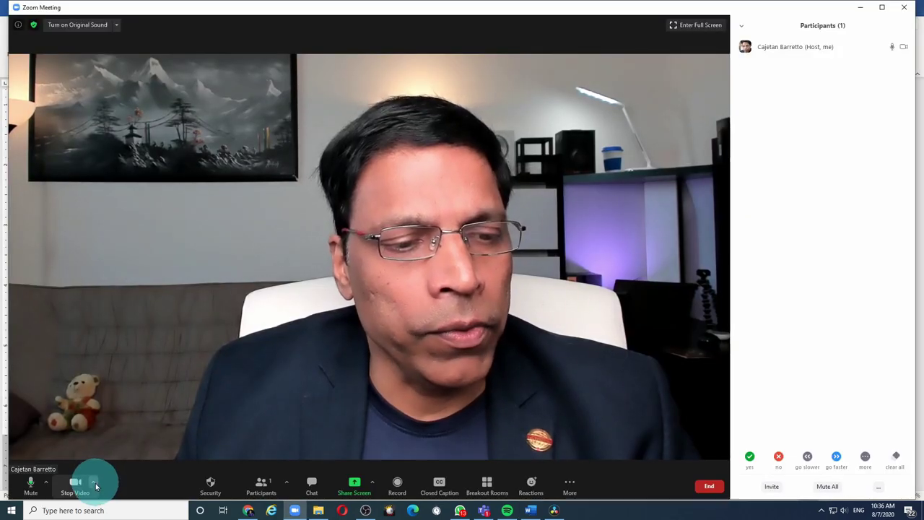
Open Video Settings and raise the Touch up my appearance strength to a moderate level
click(94, 484)
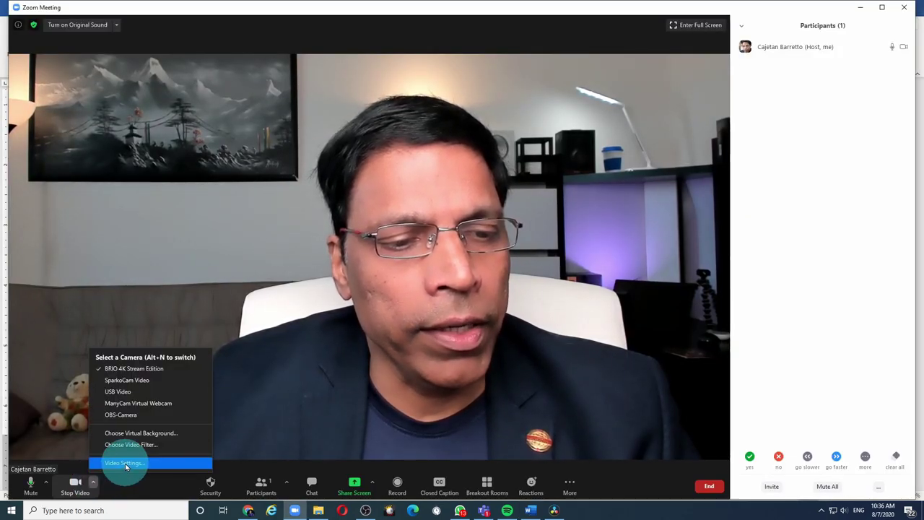
click(126, 466)
drag(402, 100, 679, 118)
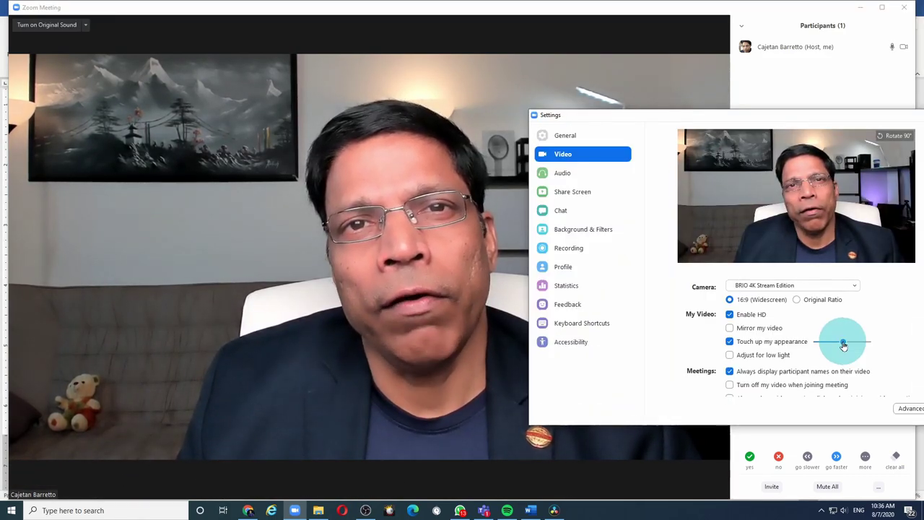
mouse_move(843, 345)
mouse_down()
mouse_move(881, 347)
mouse_move(821, 345)
mouse_move(831, 347)
mouse_up()
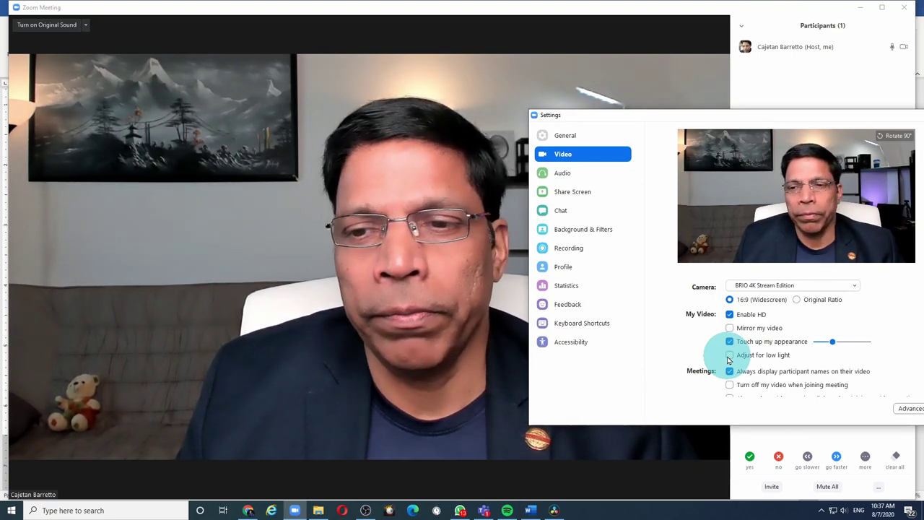
Enable Adjust for low light in Manual mode and set its brightness level
click(730, 357)
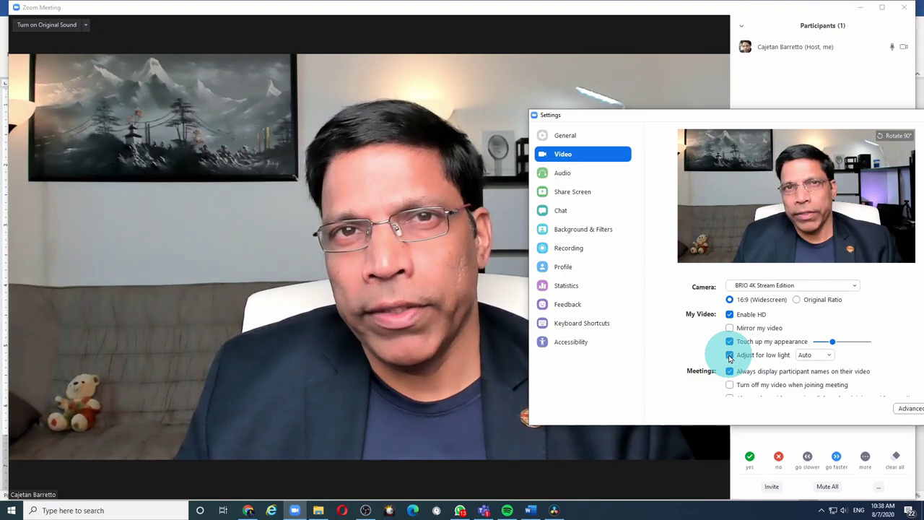
click(816, 355)
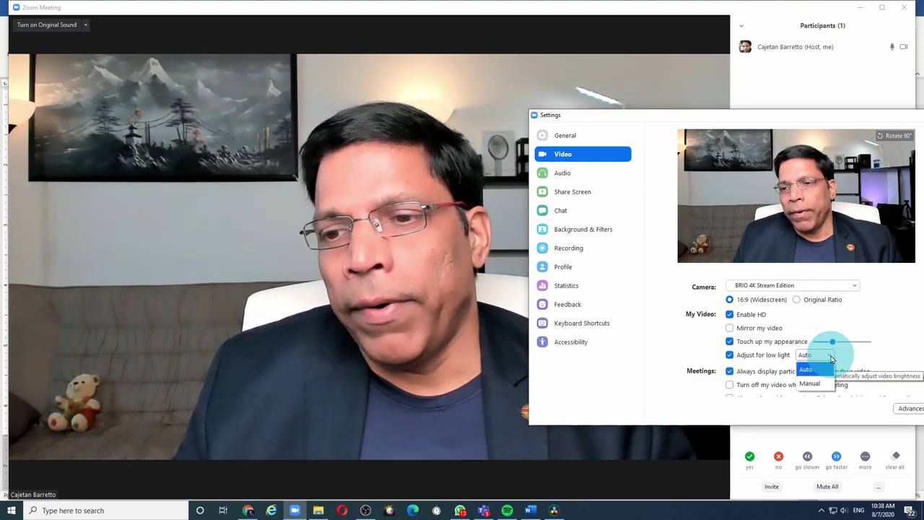
click(805, 385)
mouse_move(850, 355)
mouse_down()
mouse_move(867, 354)
mouse_move(851, 361)
mouse_up()
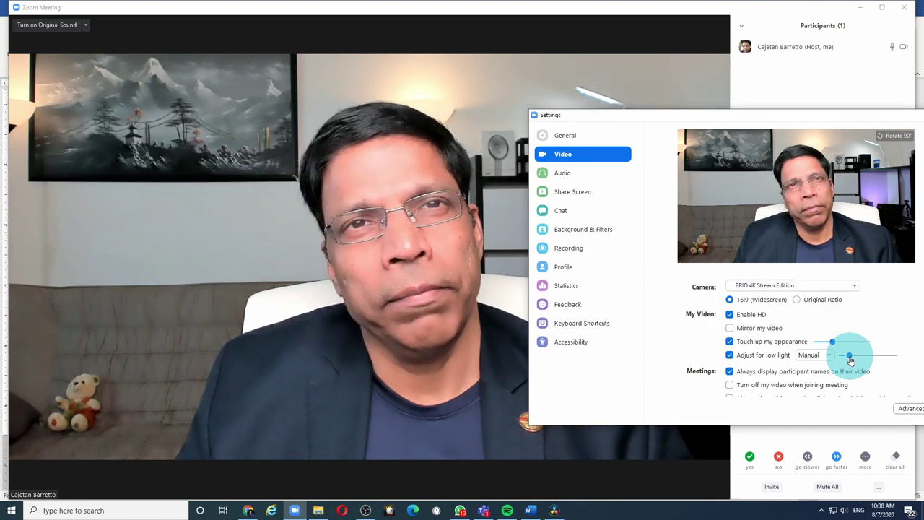